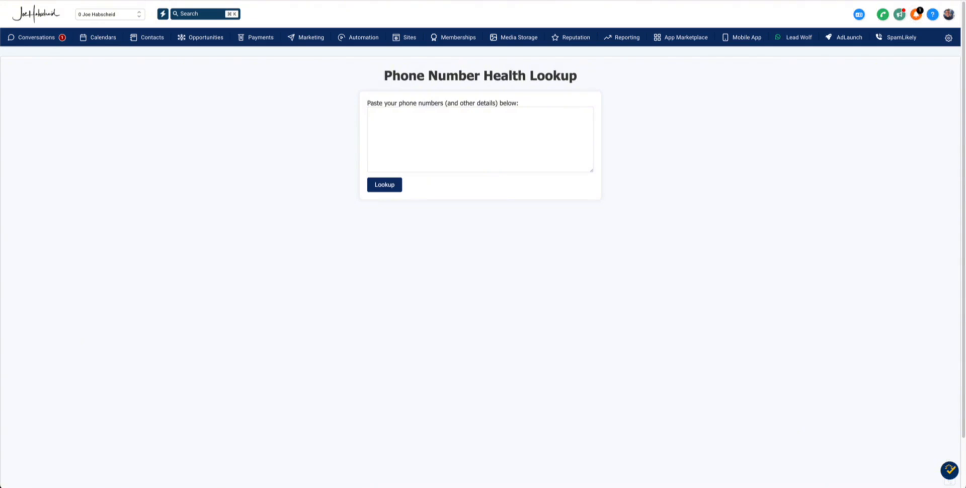
Paste four phone numbers into the health lookup box and run the lookup
click(382, 115)
key(super+v)
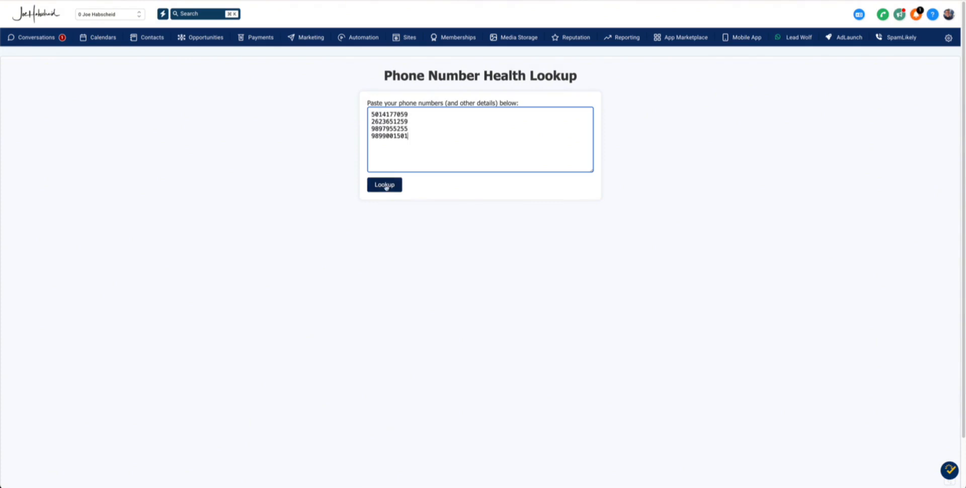
click(385, 185)
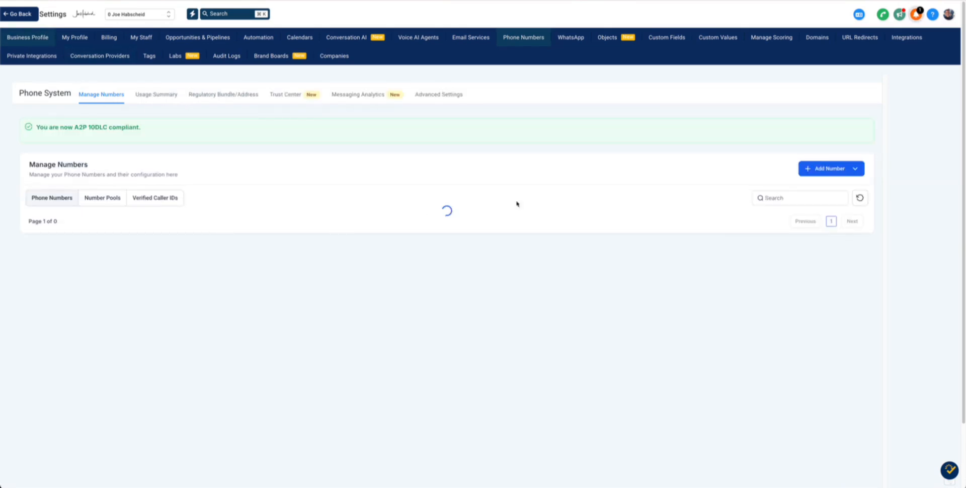
List the numbers available to buy via Add Phone Number and select their detail rows to copy
click(838, 171)
click(835, 190)
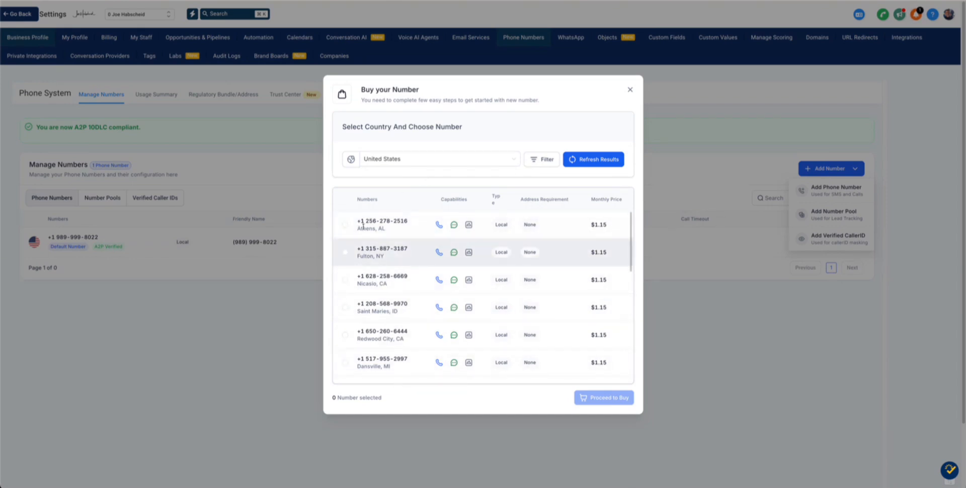
drag(361, 235, 614, 367)
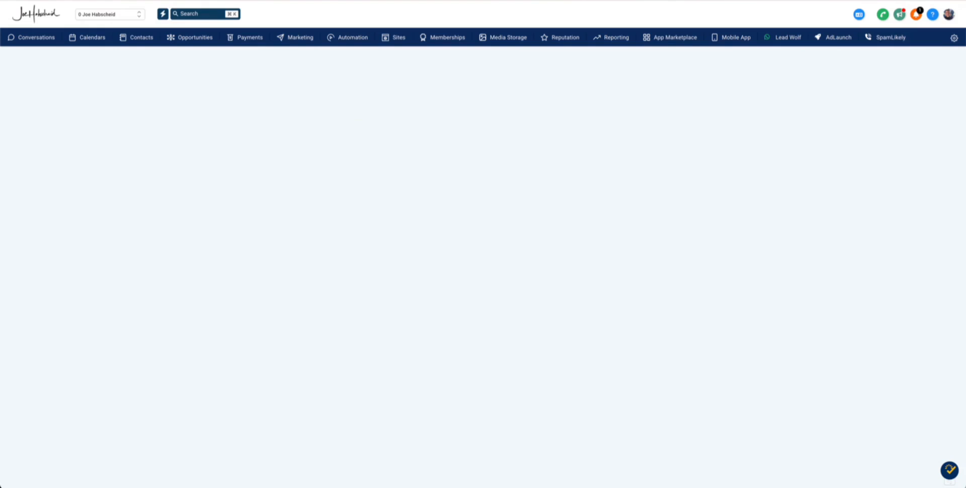
Paste the copied number details into the Phone Number Health Lookup and run it
click(387, 123)
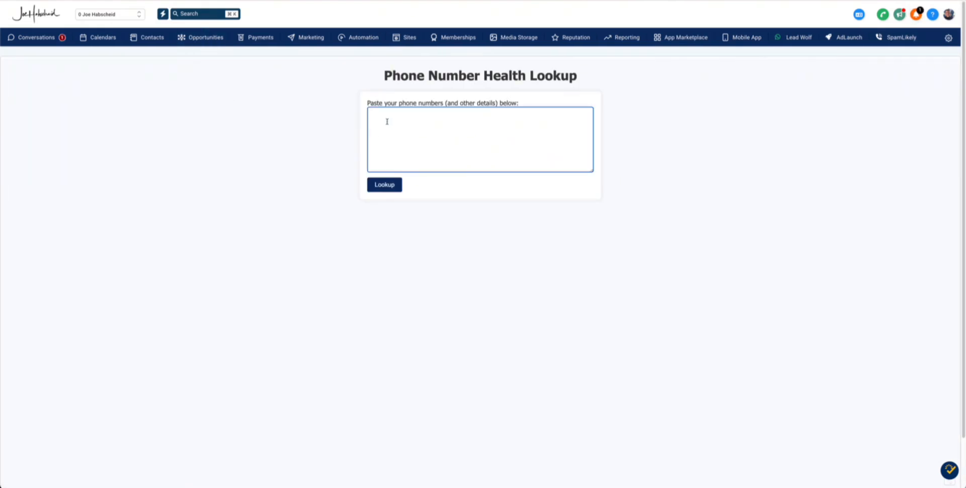
key(super+v)
click(385, 191)
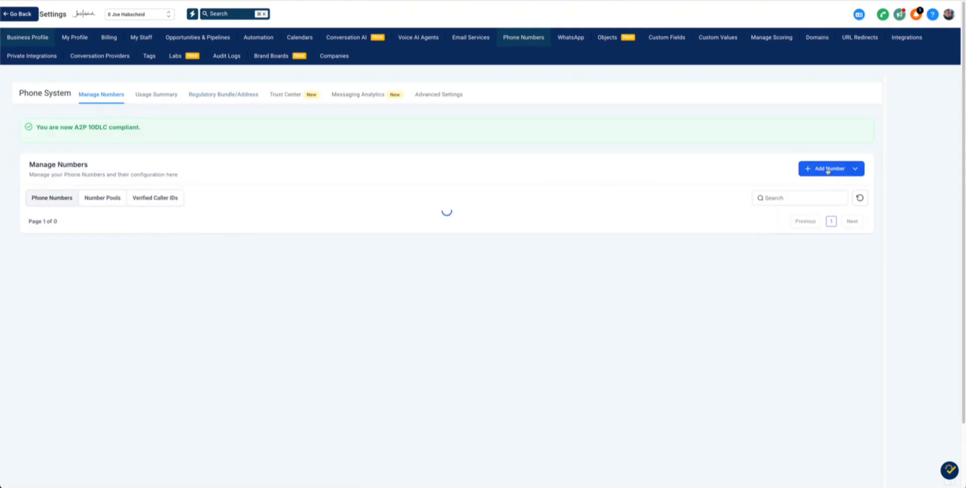
In Buy your Number, scroll to the top and select the first local number rows to copy
click(825, 169)
click(826, 189)
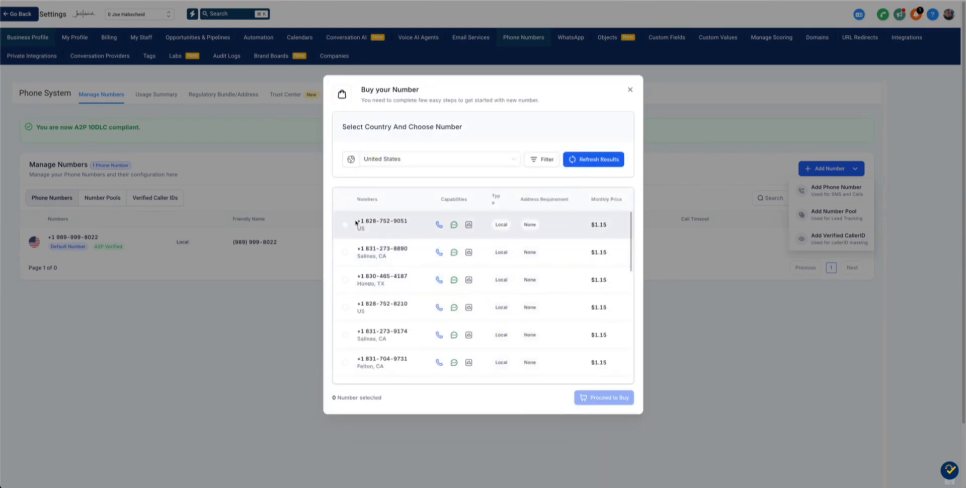
drag(357, 220, 623, 364)
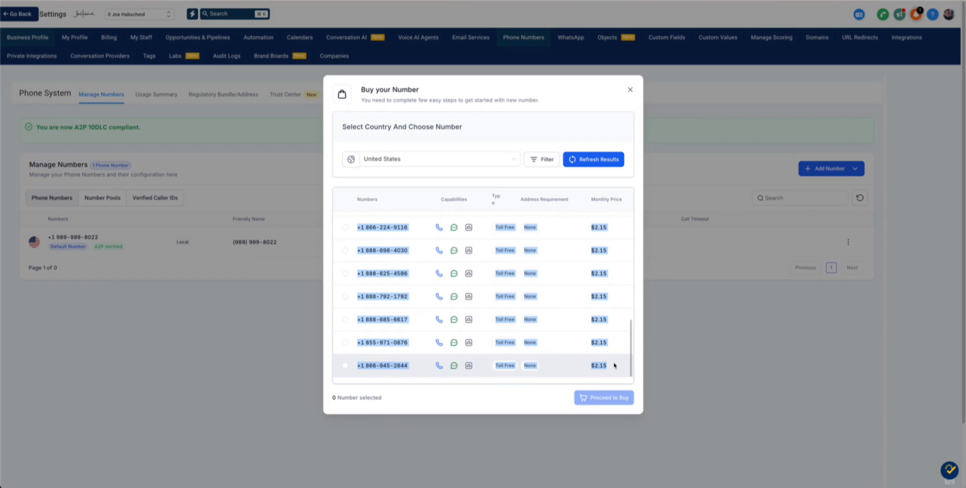
scroll(563, 271, up, 5)
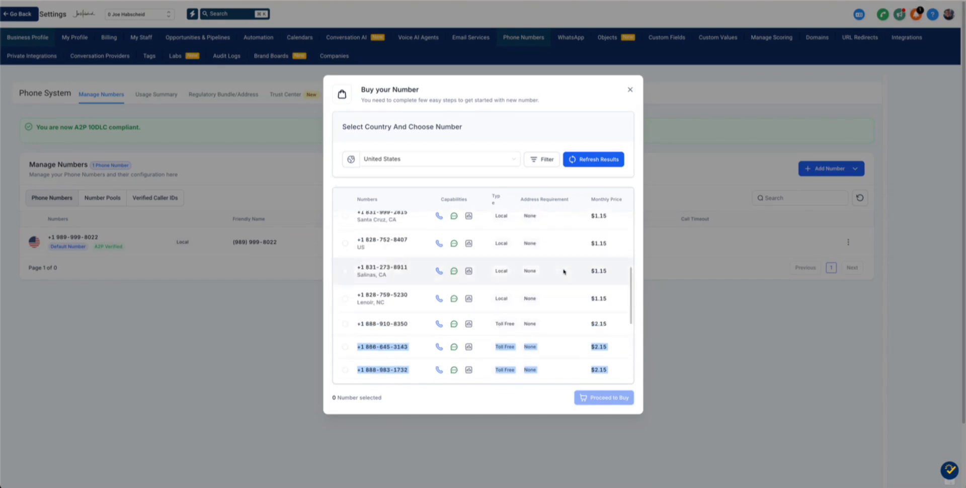
scroll(377, 252, up, 1)
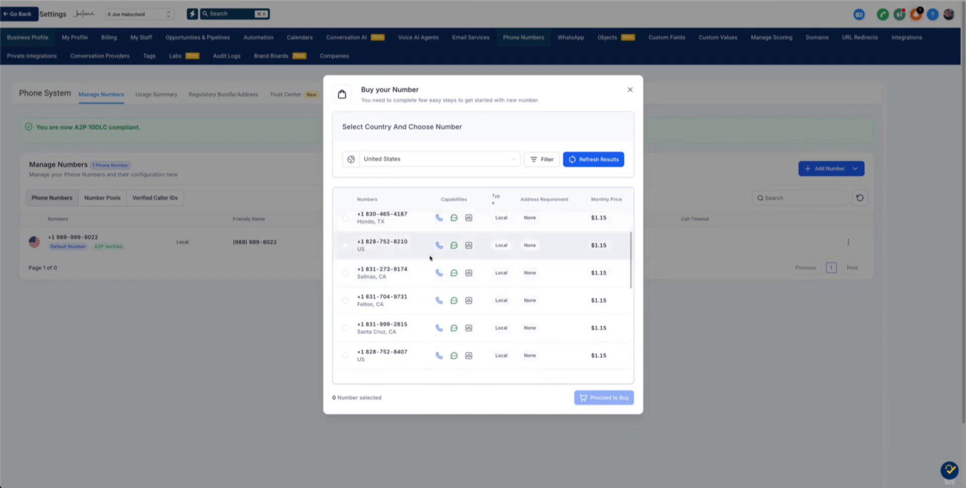
scroll(377, 252, up, 2)
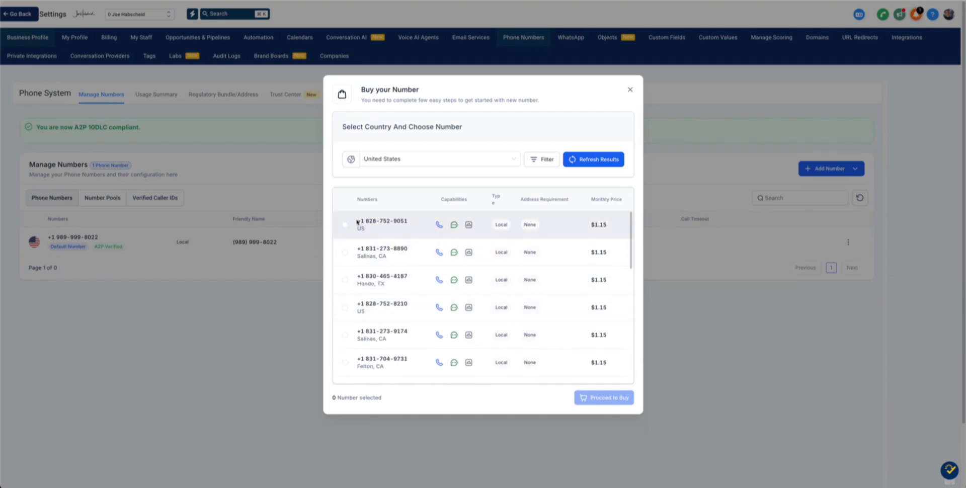
drag(357, 220, 605, 348)
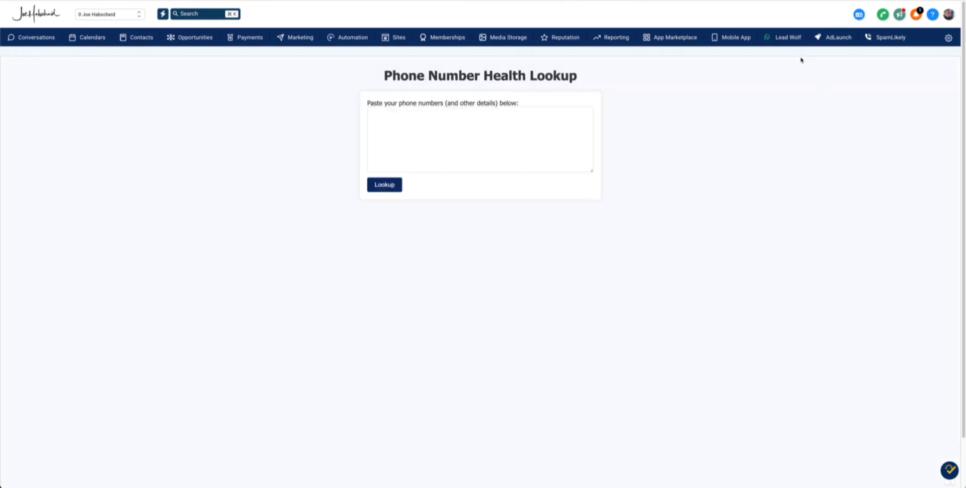
Paste the copied local numbers into the lookup box and run the health lookup
click(377, 119)
key(super+v)
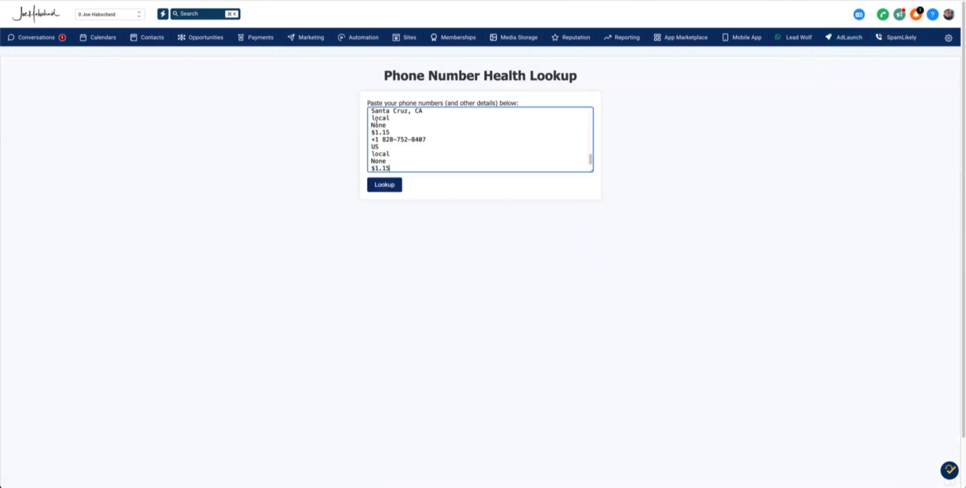
click(386, 185)
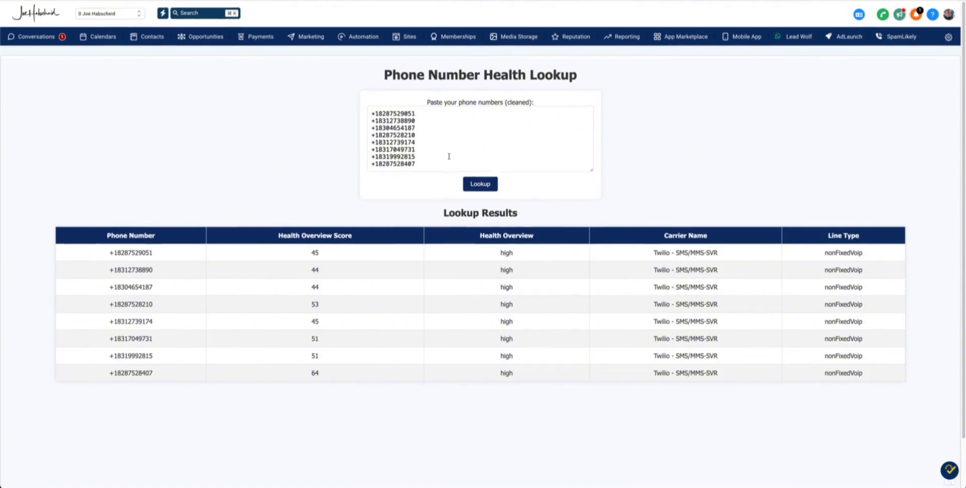
scroll(419, 152, down, 1)
Append the additional phone numbers on a new line and rerun the lookup
click(418, 152)
key(Return)
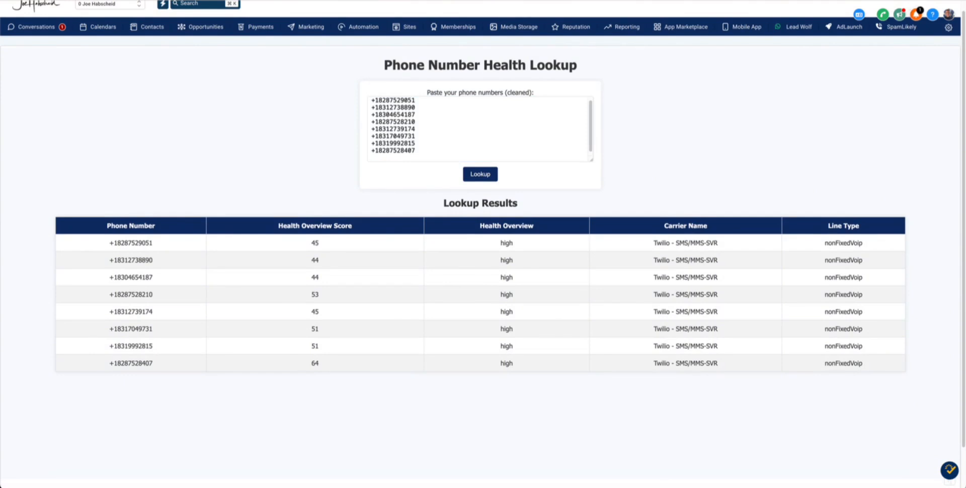
click(410, 156)
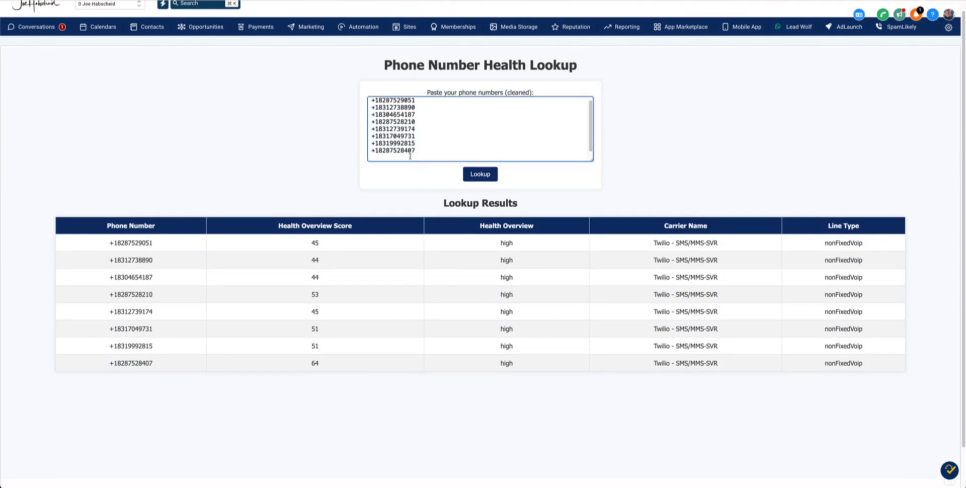
key(super+v)
click(472, 175)
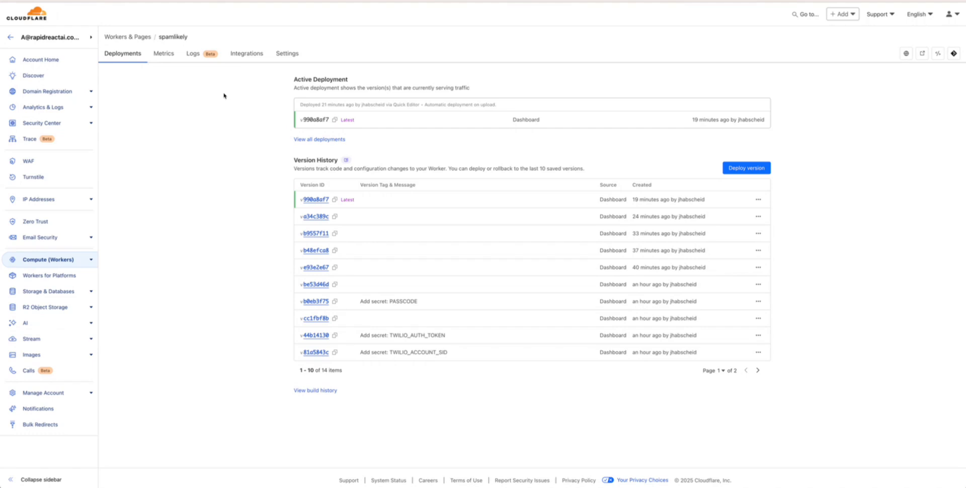
View the spamlikely worker's Settings with its custom domain, PASSCODE, TWILIO_ACCOUNT_SID and TWILIO_AUTH_TOKEN secrets
click(289, 55)
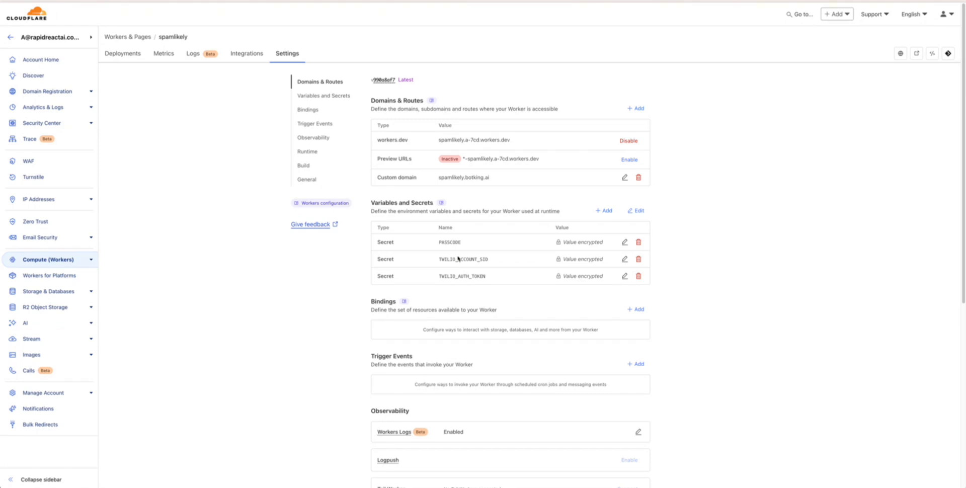
Open worker.js in the code editor and scroll through it while the Enter Passcode preview loads
click(932, 54)
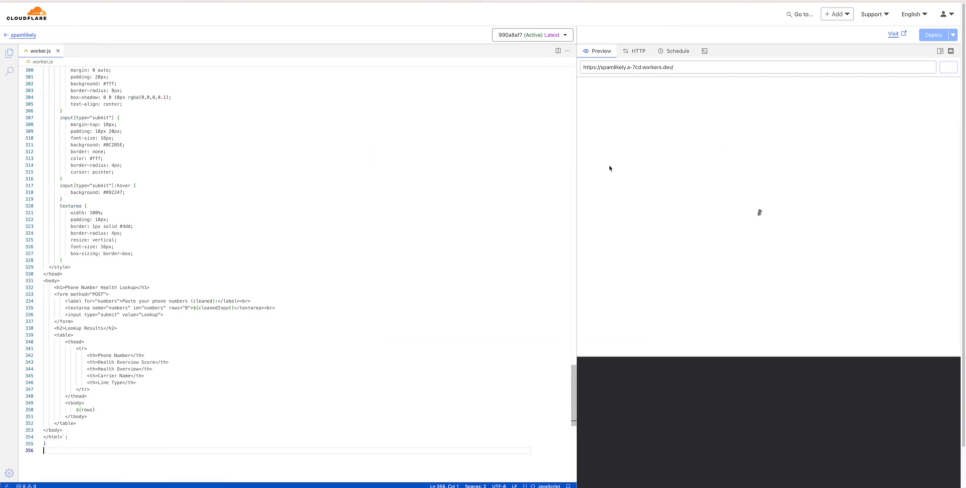
scroll(179, 198, up, 20)
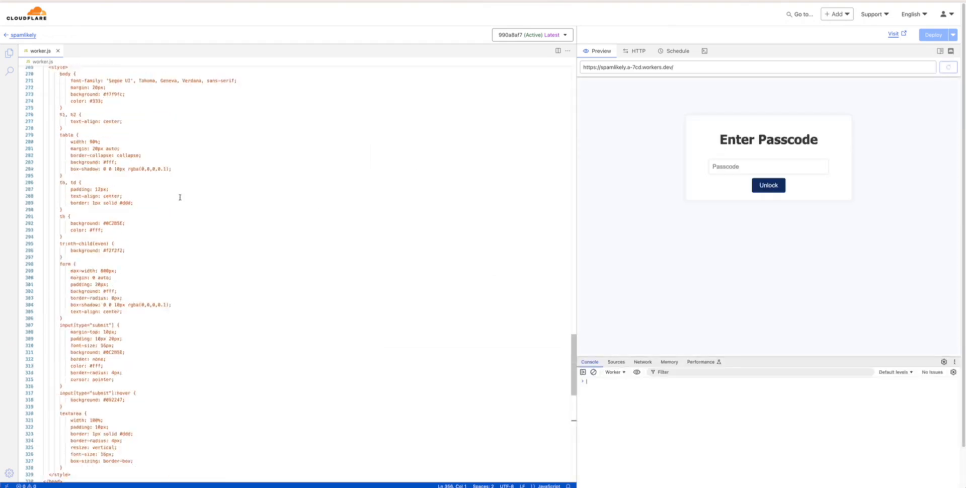
scroll(179, 197, up, 12)
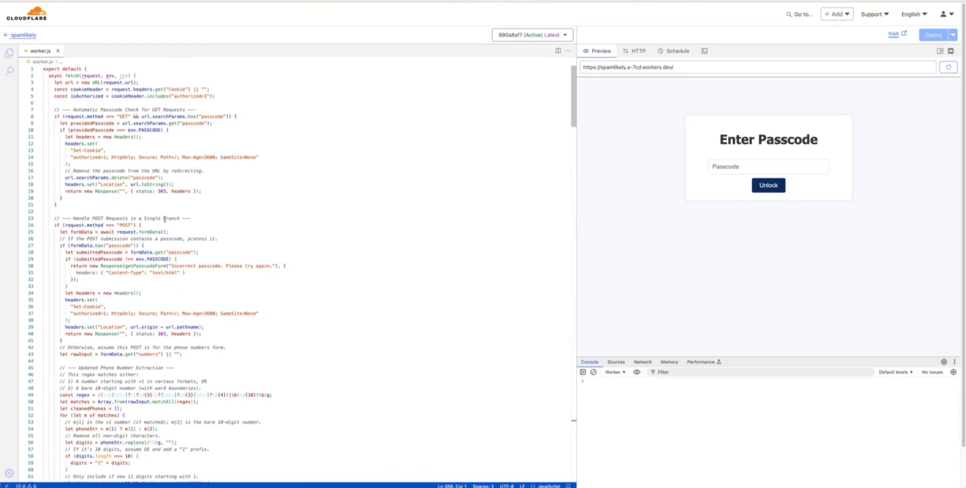
scroll(164, 219, down, 20)
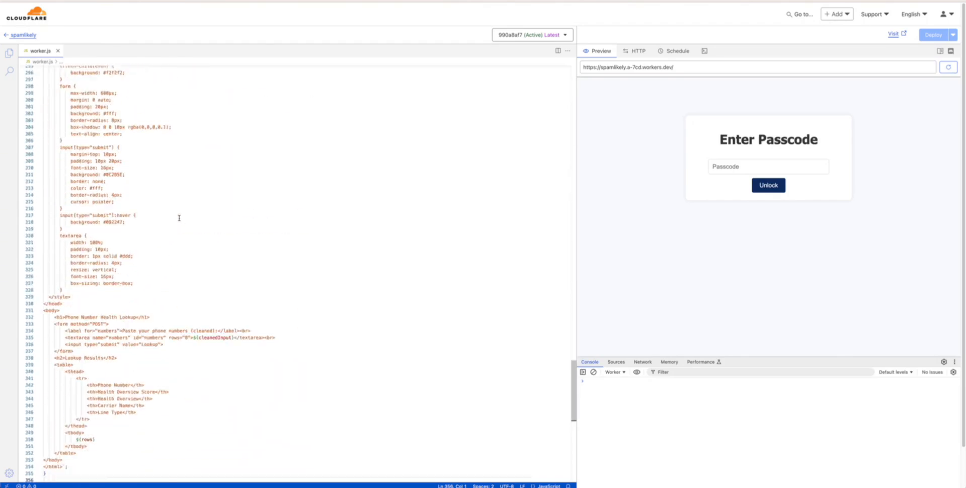
scroll(179, 216, down, 5)
scroll(186, 211, up, 20)
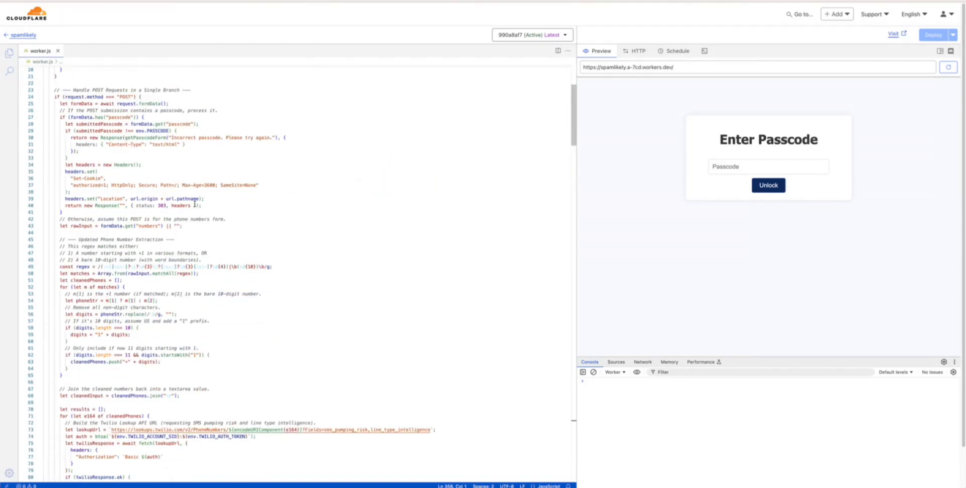
scroll(194, 204, up, 5)
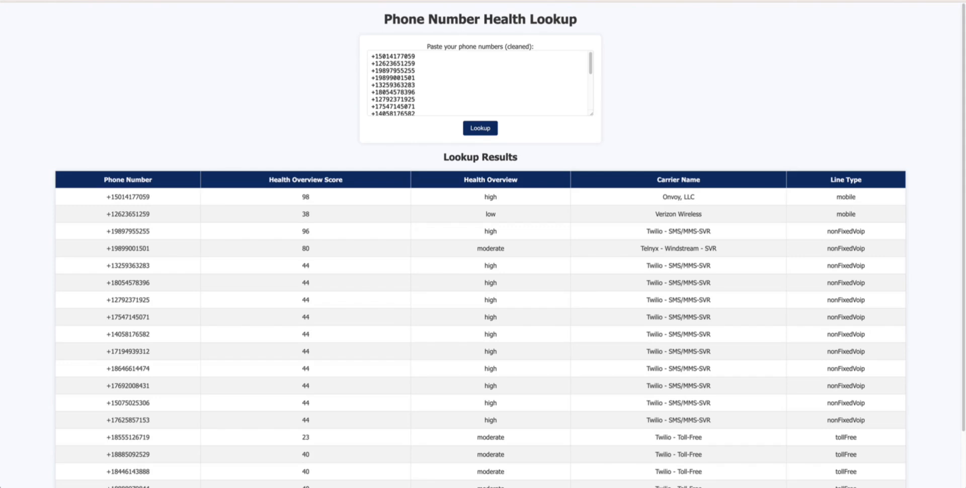
Load the spamlikely.botking.ai address with the access passcode supplied in the ?passcode= parameter
key(super+v)
key(super+a)
key(super+v)
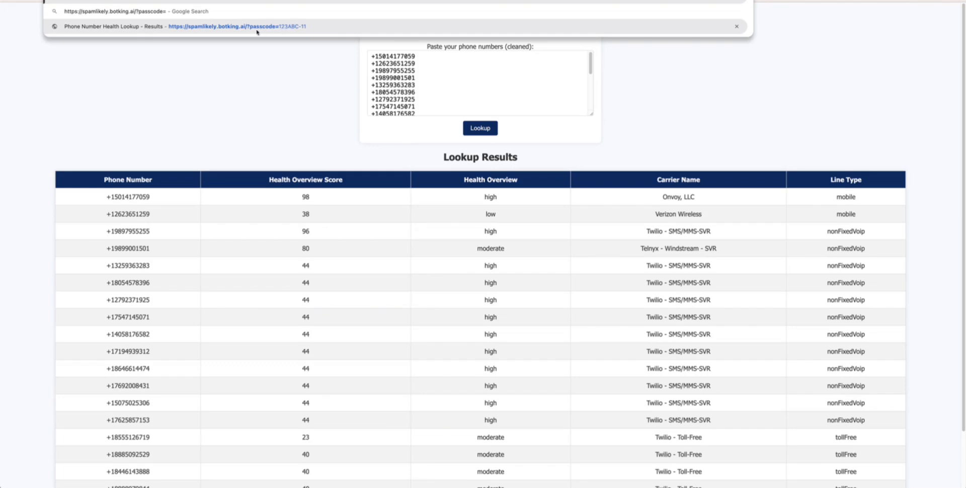
key(Escape)
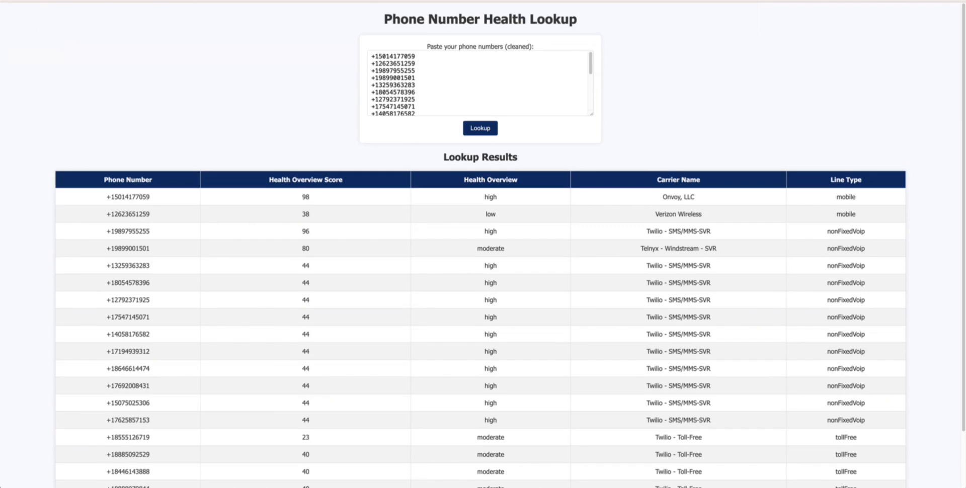
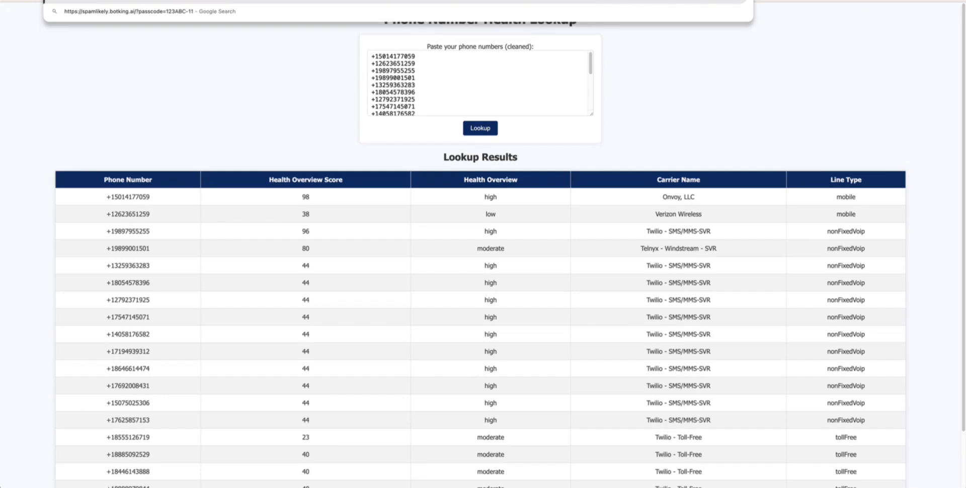
key(Return)
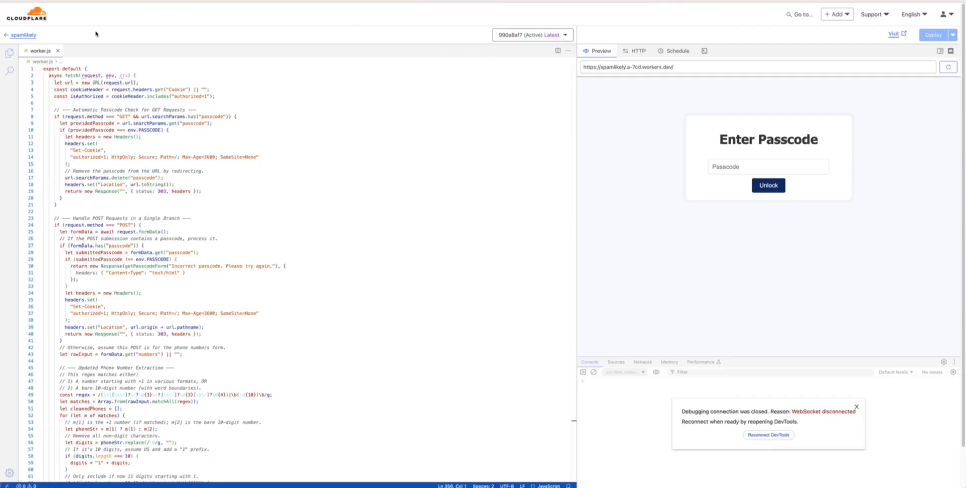
Return from the code editor to the spamlikely worker's Settings page
click(22, 34)
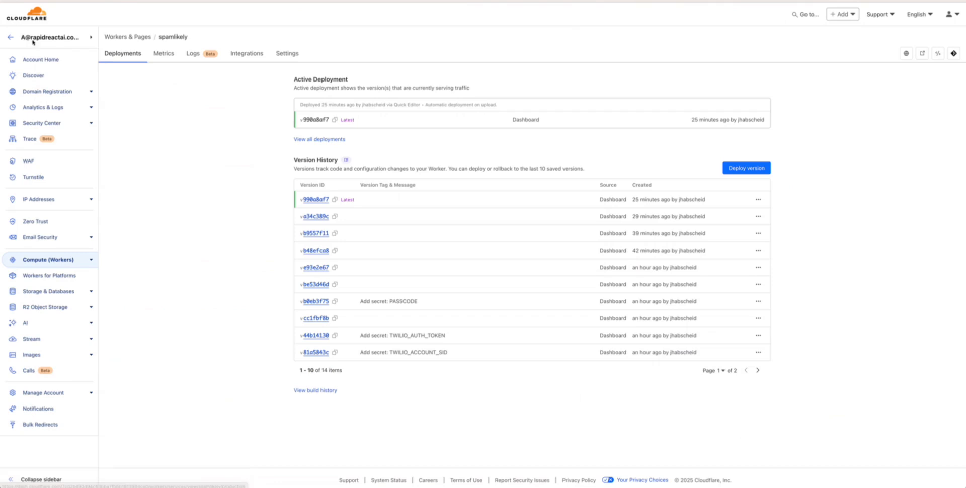
click(278, 57)
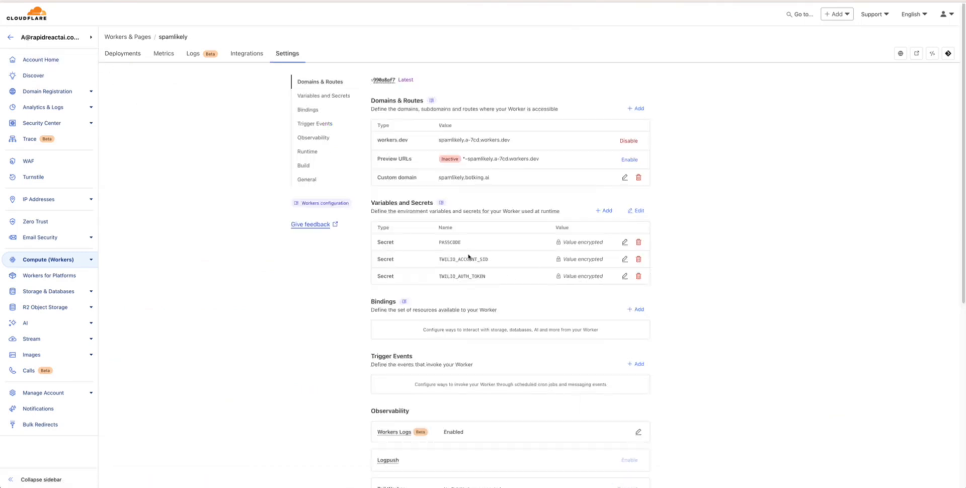